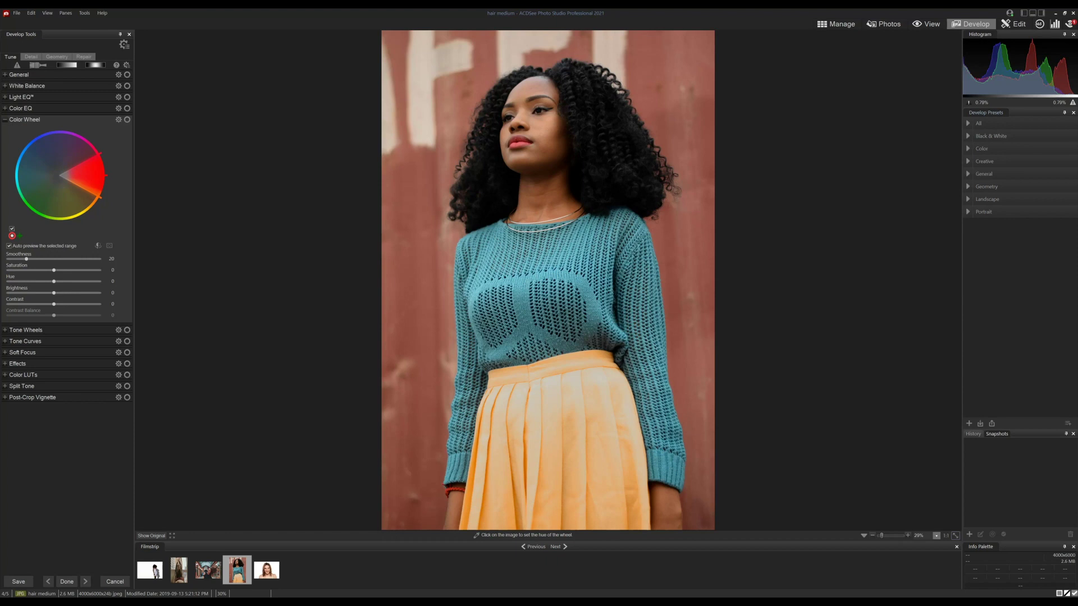
click(976, 435)
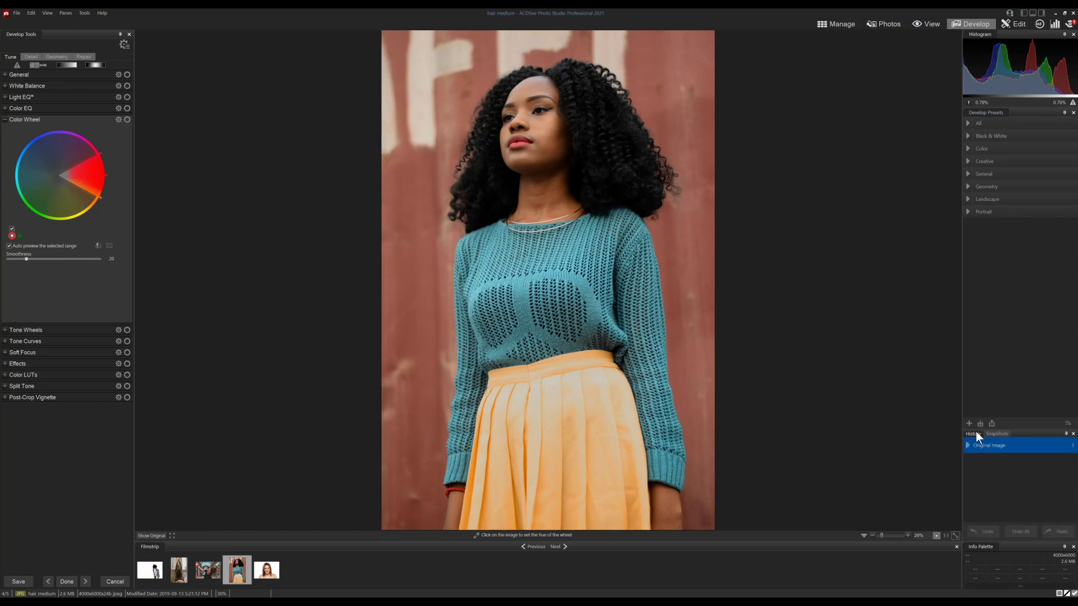
click(993, 434)
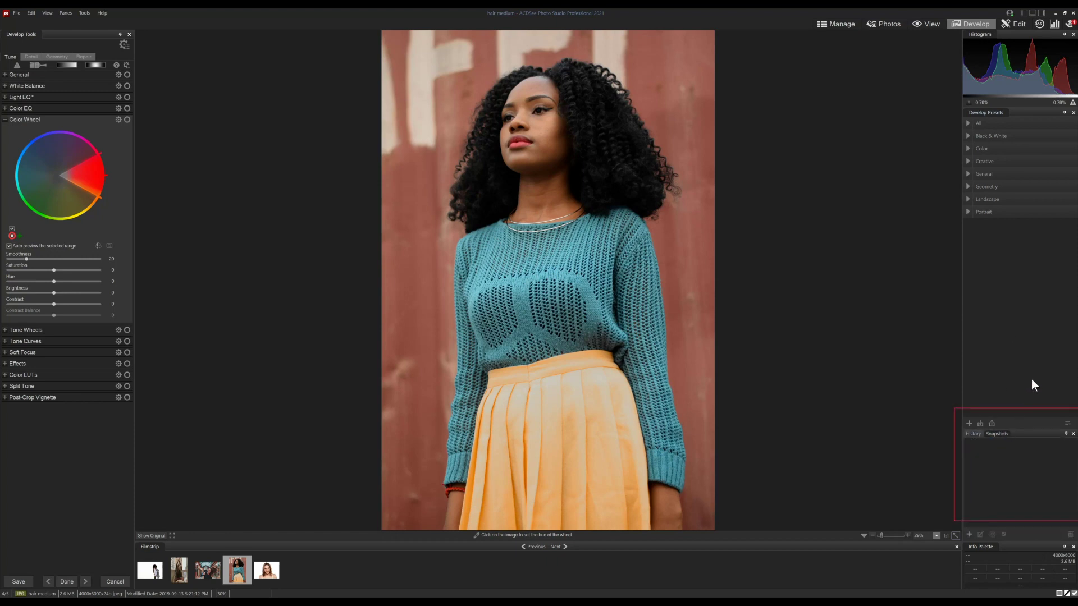
click(977, 123)
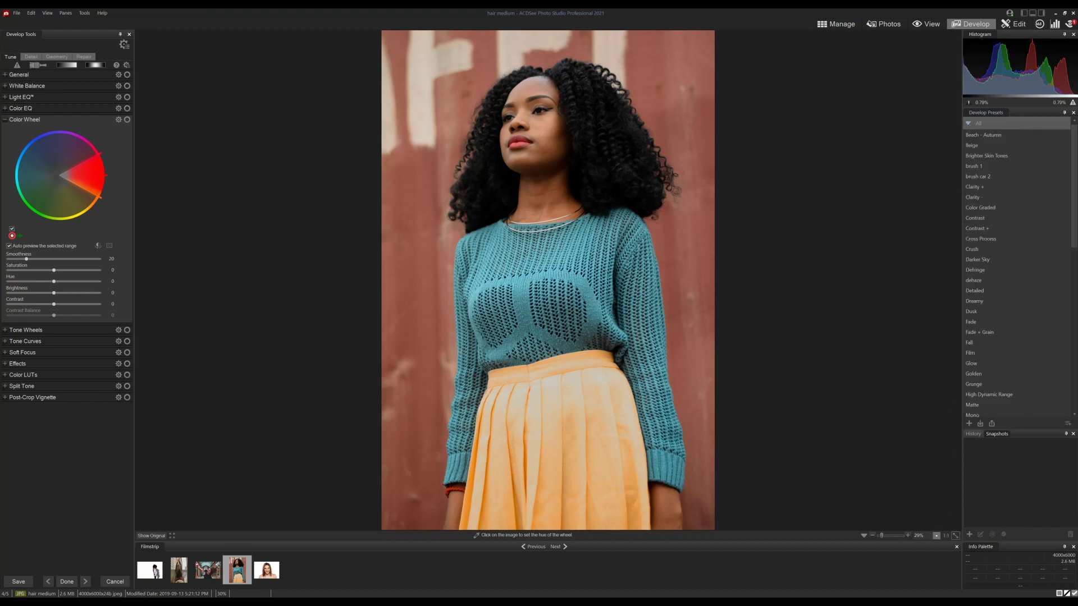
click(967, 123)
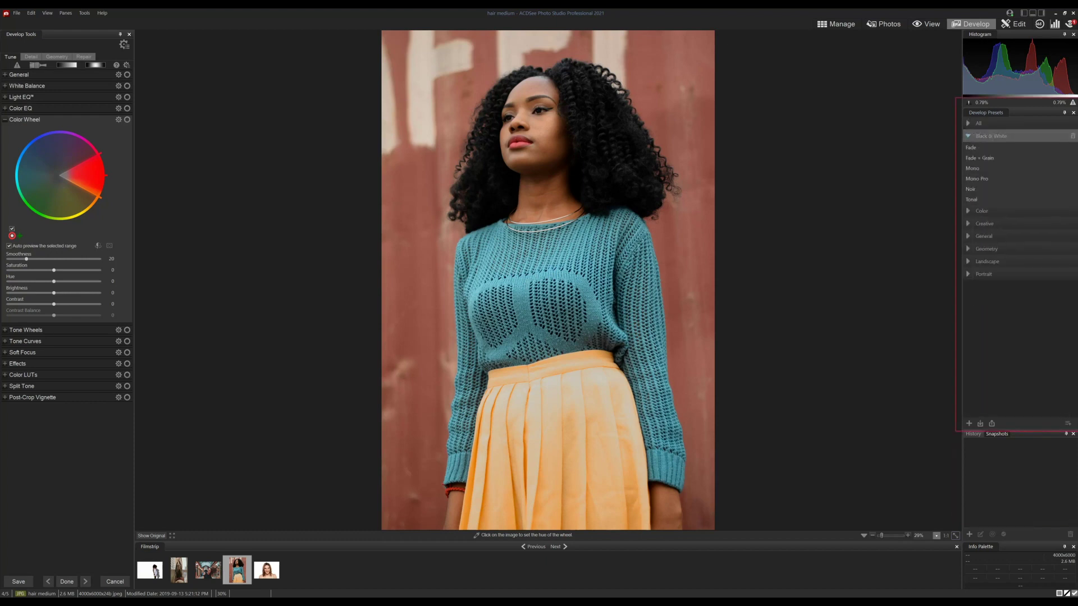
click(970, 138)
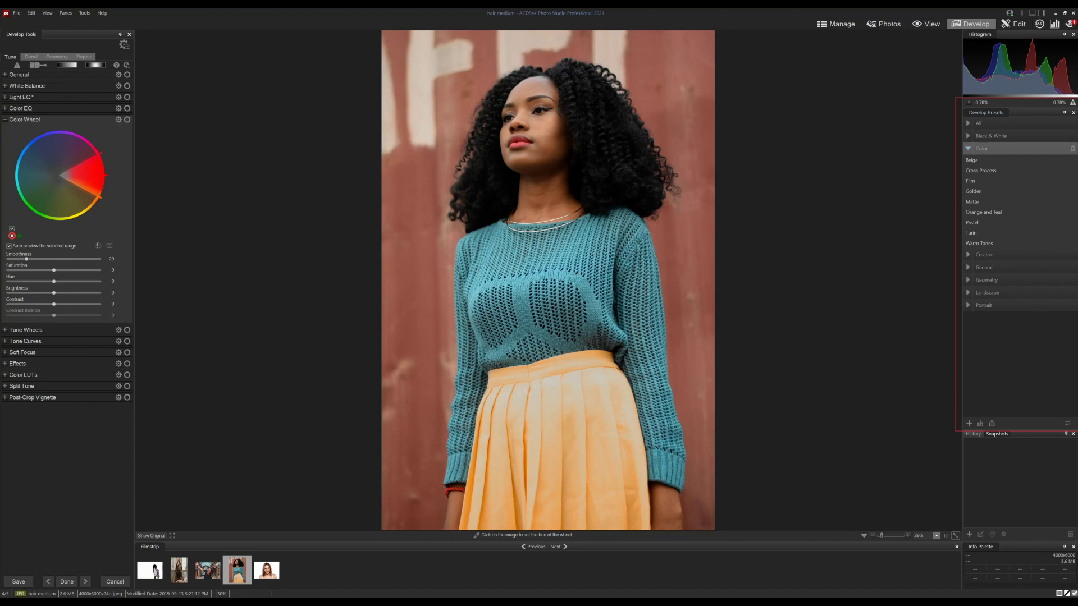
click(968, 149)
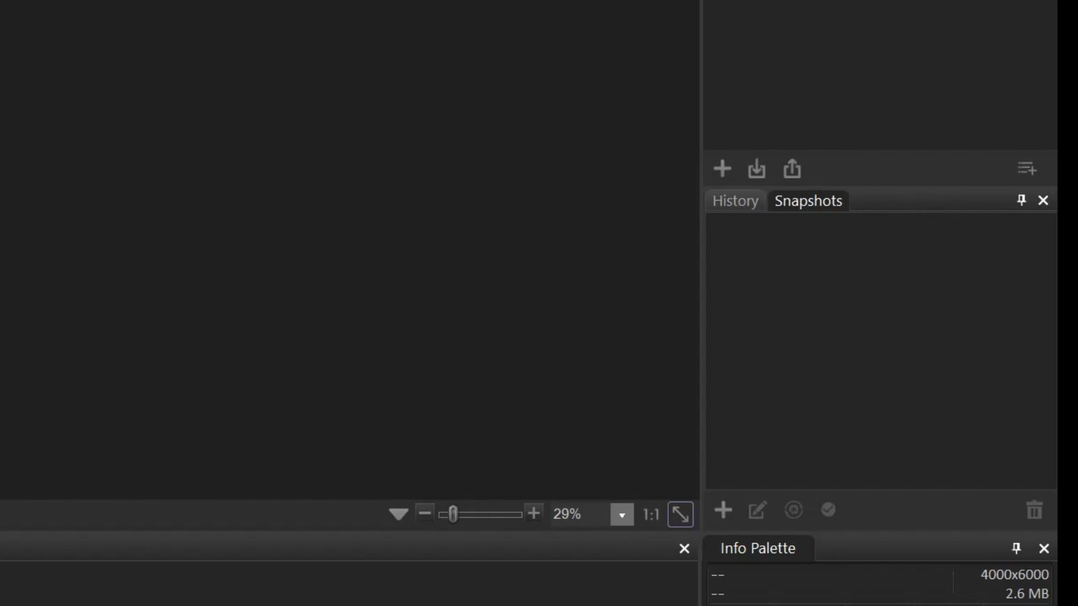
click(752, 204)
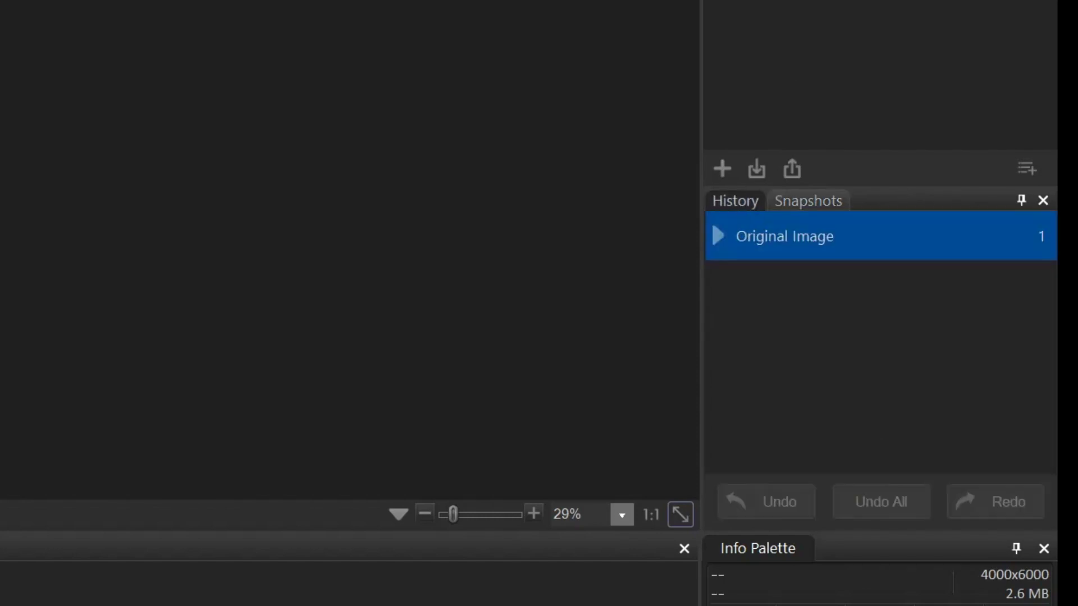
click(795, 203)
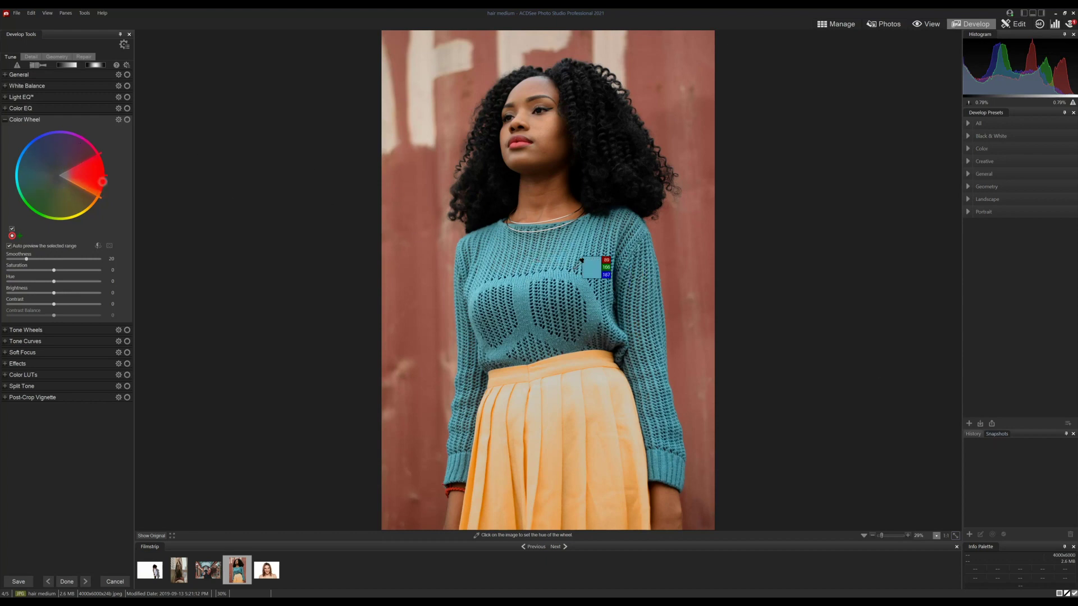
Sample the teal sweater, then add a second blue range with Saturation, Brightness, Contrast at -100.
click(563, 262)
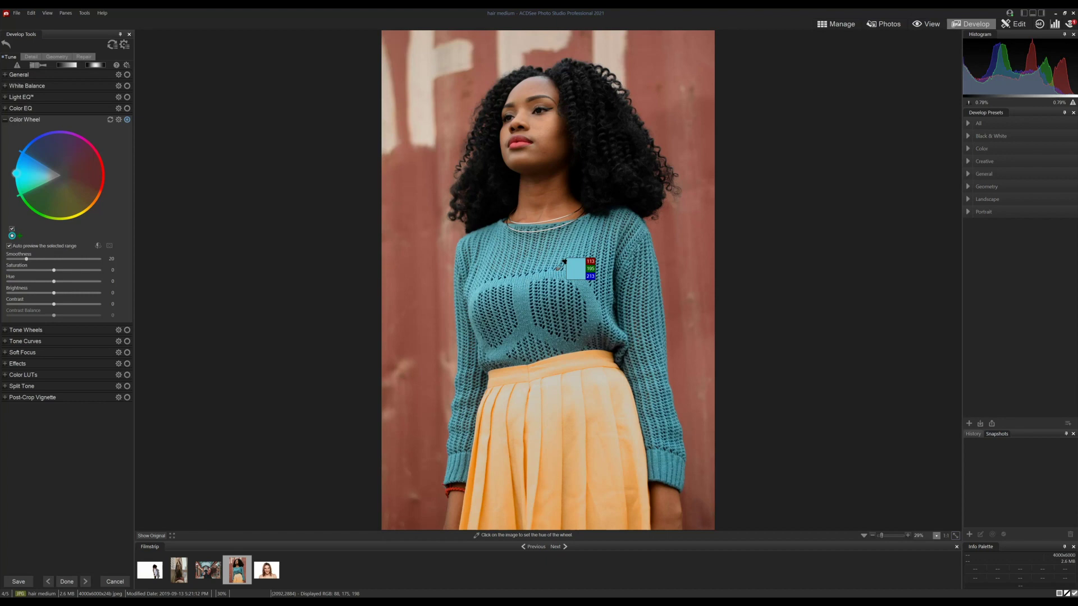
mouse_move(26, 258)
mouse_down()
mouse_move(5, 260)
mouse_move(6, 304)
mouse_move(6, 293)
mouse_move(90, 314)
mouse_move(30, 304)
mouse_move(159, 302)
mouse_up()
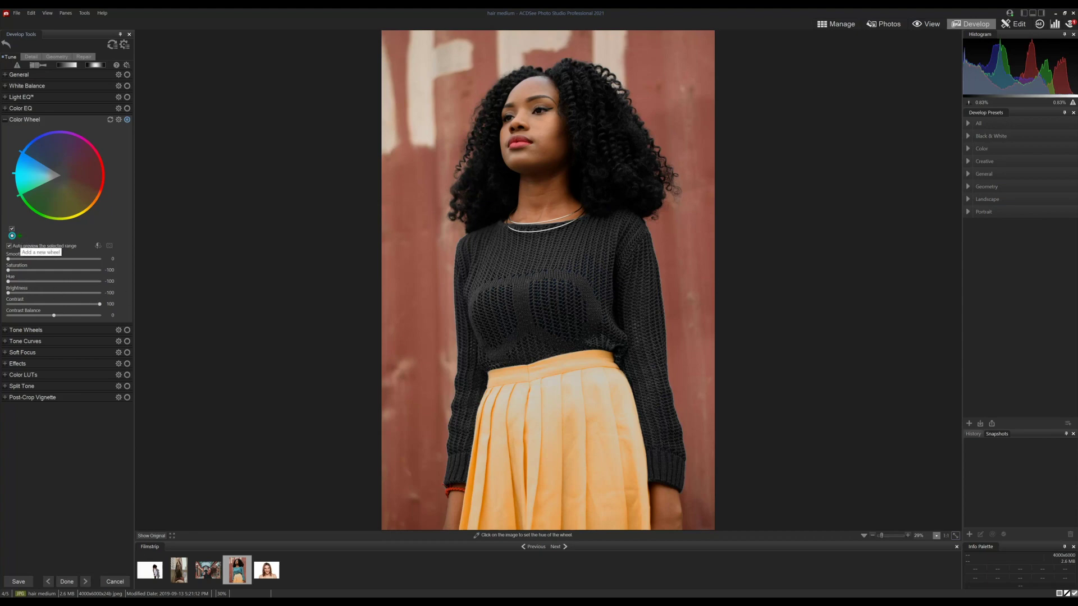
click(19, 236)
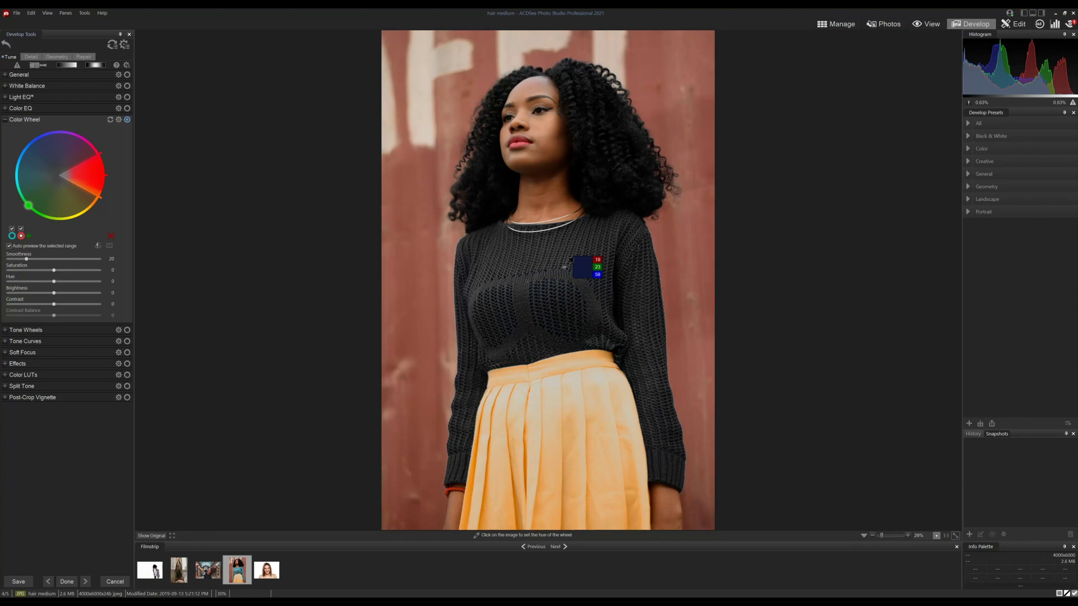
click(564, 267)
click(55, 303)
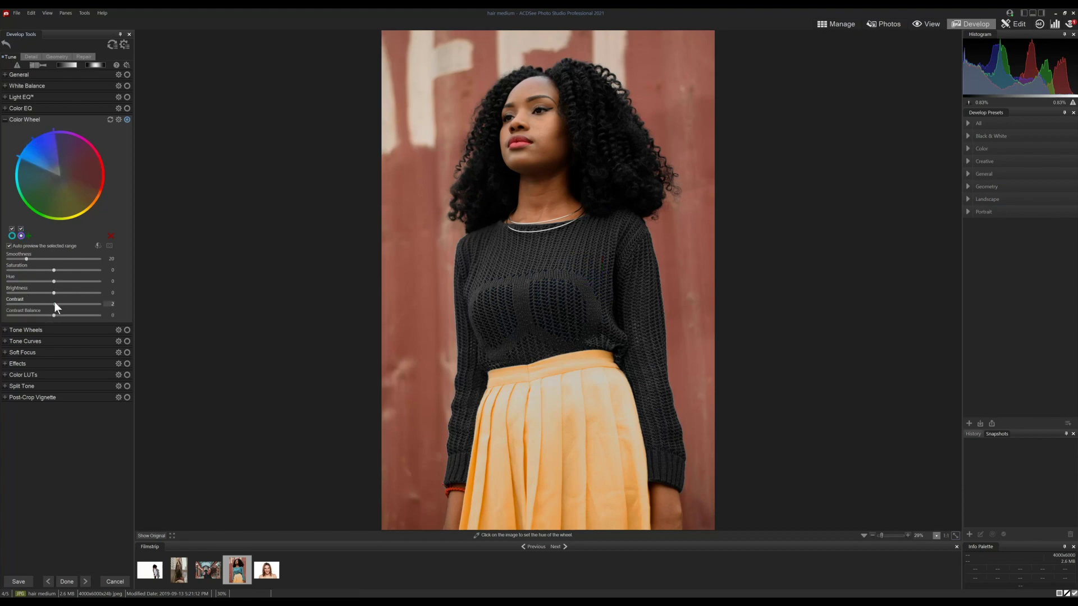
mouse_move(55, 303)
mouse_down()
mouse_move(2, 305)
mouse_move(1, 275)
mouse_up()
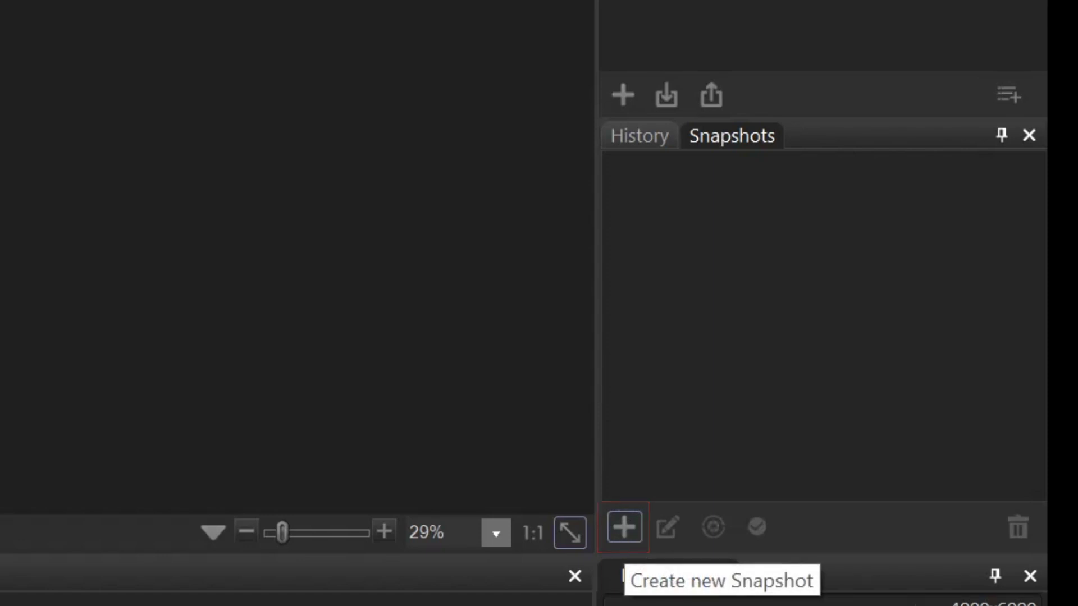
Save the current edit as a snapshot named 'Blue to Black'.
click(624, 528)
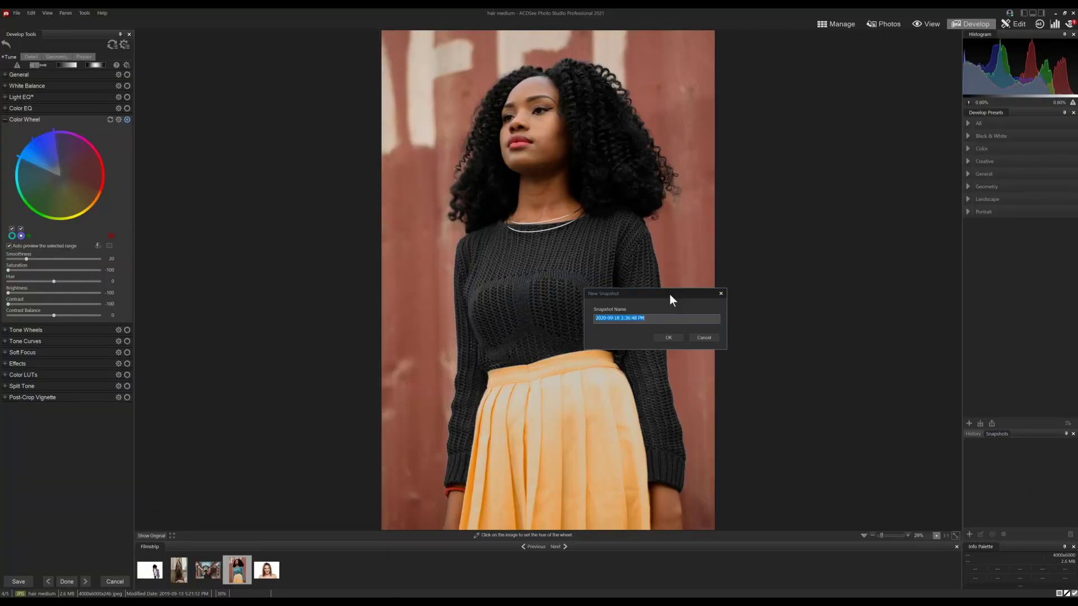
drag(669, 296, 697, 294)
text(Blond)
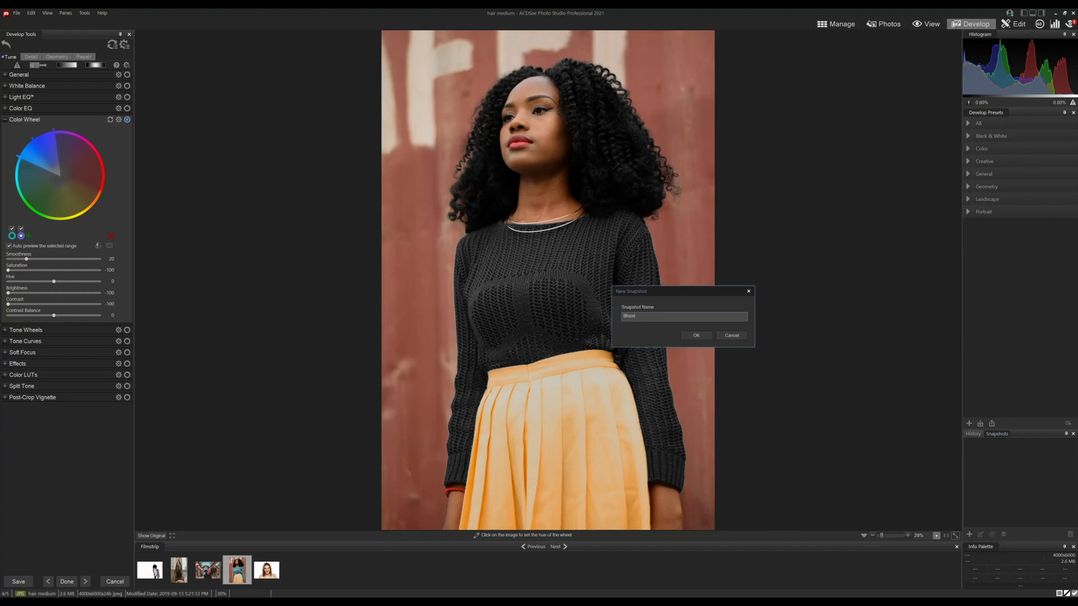
text(lack)
click(697, 334)
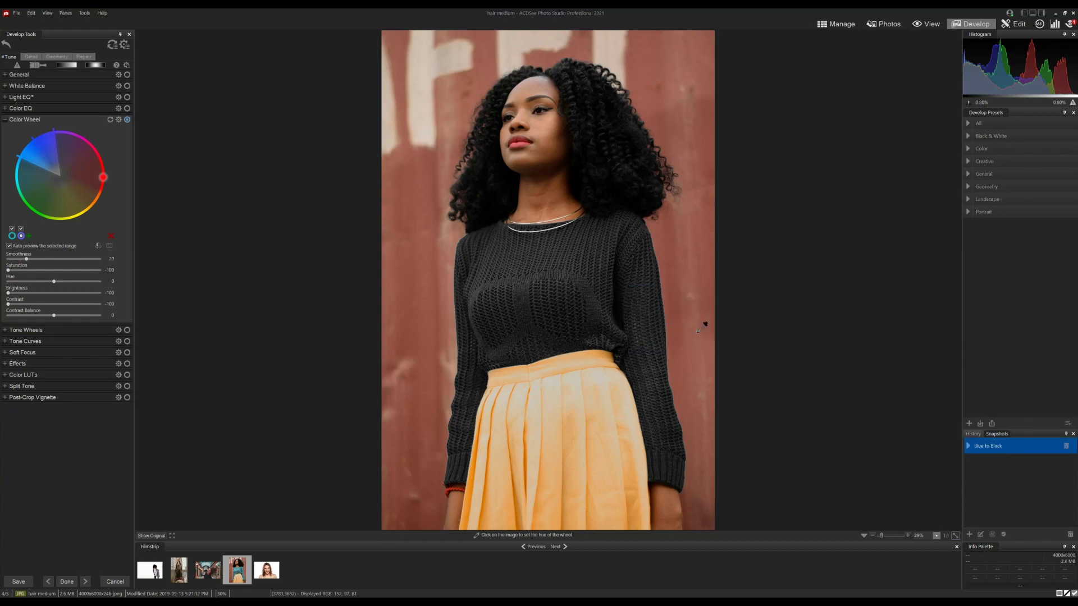
click(973, 435)
Step through the history stages from Color wheel moved to Contrast Balance and view the Blue to Black snapshot.
scroll(1019, 477, down, 5)
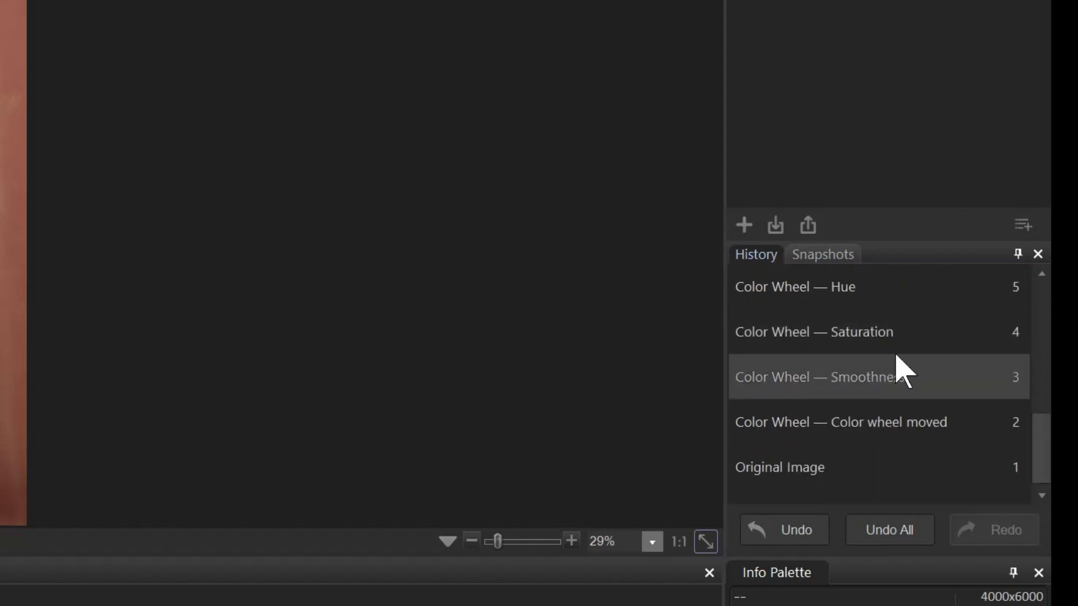
click(862, 416)
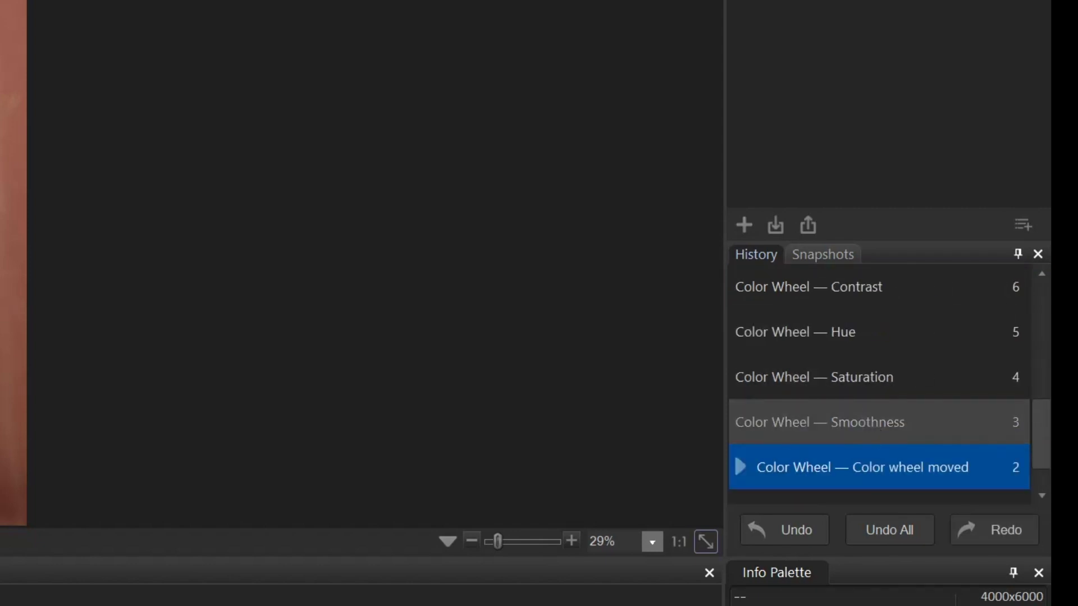
click(853, 423)
click(831, 379)
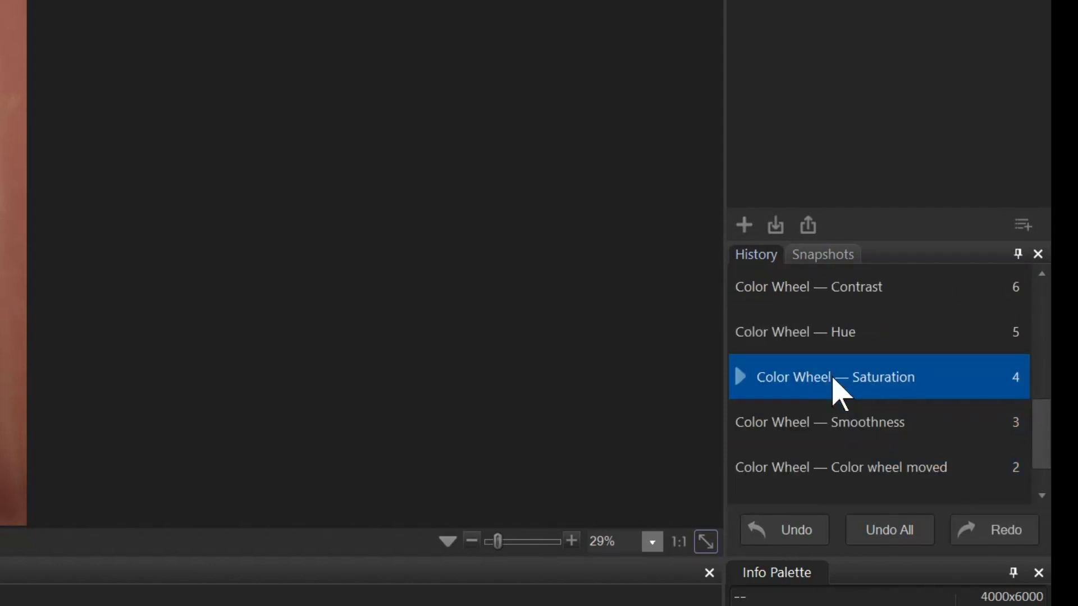
scroll(814, 348, up, 3)
scroll(837, 354, up, 1)
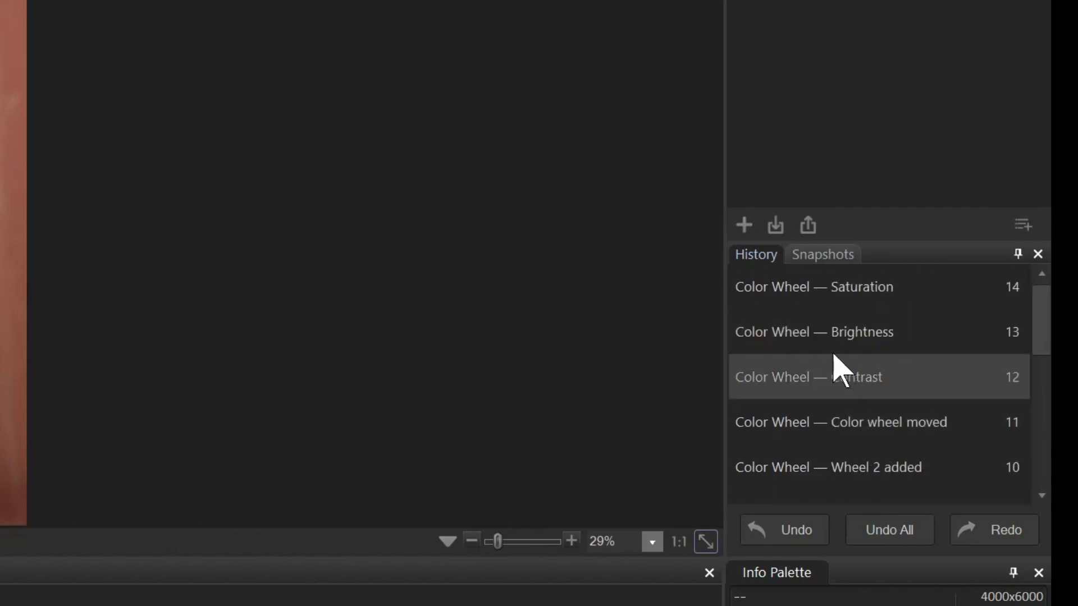
scroll(837, 308, down, 2)
click(834, 314)
click(823, 256)
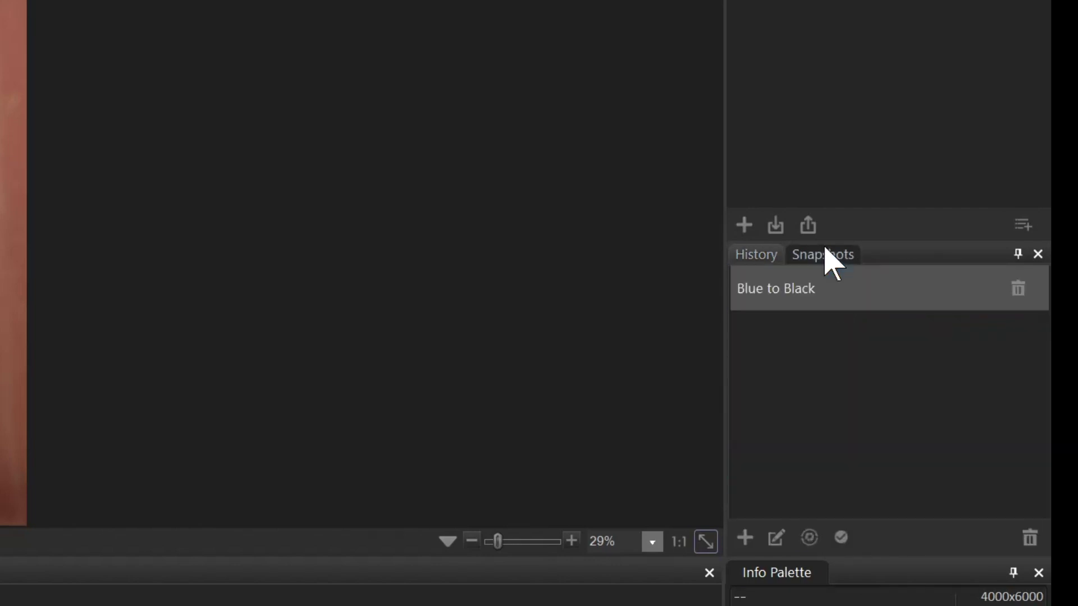
click(757, 255)
Roll back to the 'Color wheel moved' stage and save changes when switching to Manage.
scroll(890, 452, down, 3)
scroll(878, 445, down, 1)
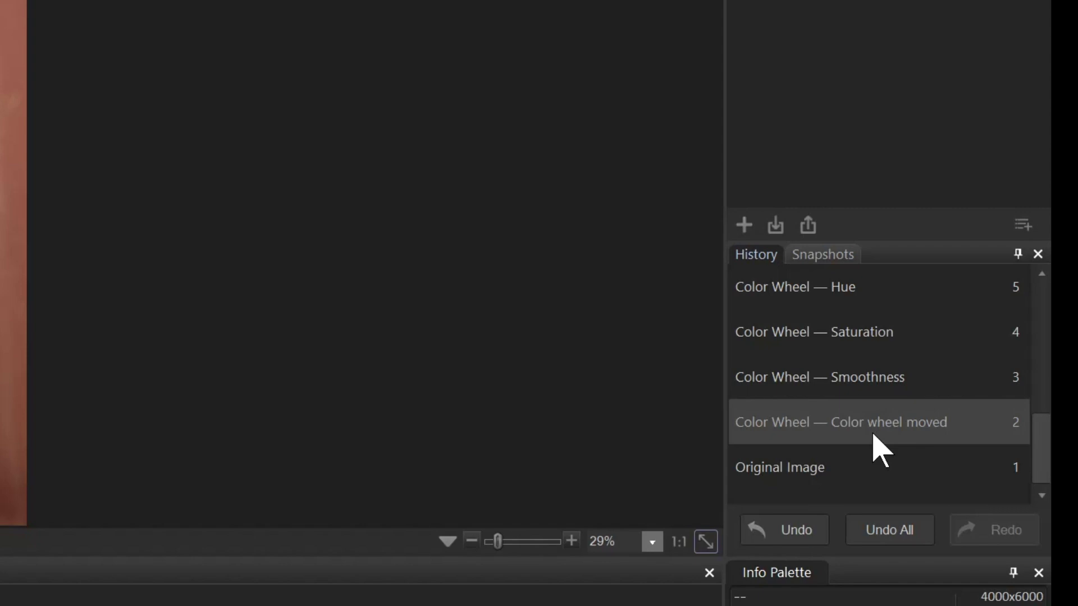
click(867, 427)
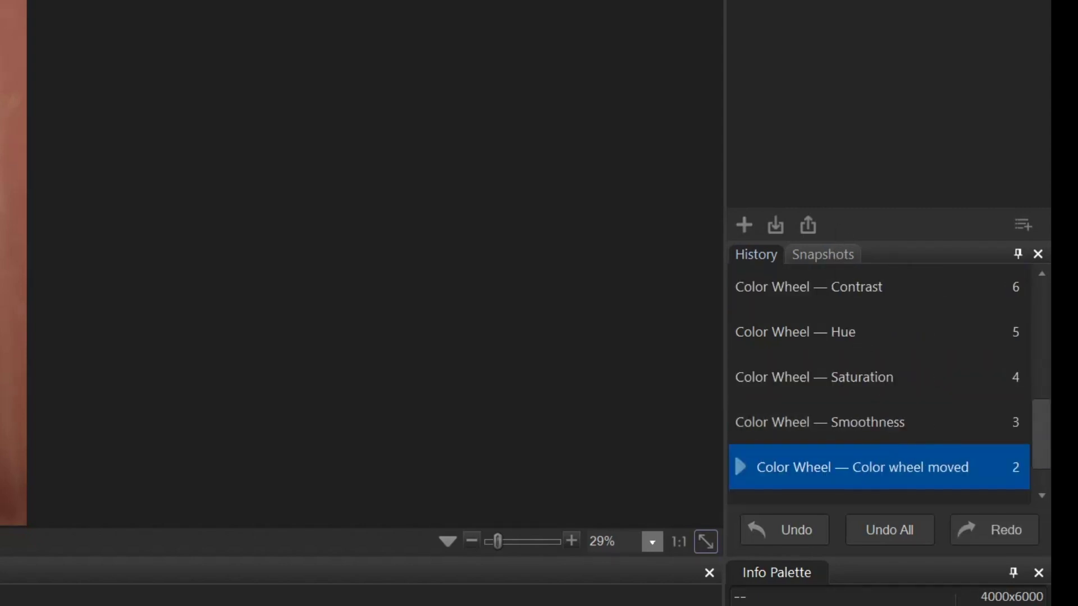
click(835, 25)
click(479, 307)
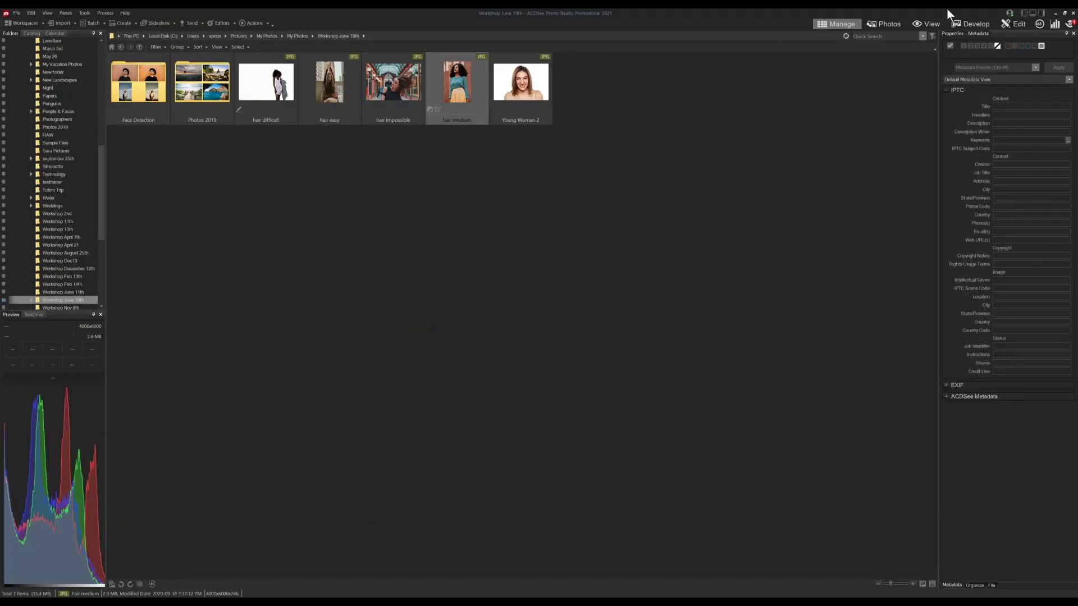
Reopen the hair medium photo in Develop and select the Blue to Black snapshot.
click(965, 23)
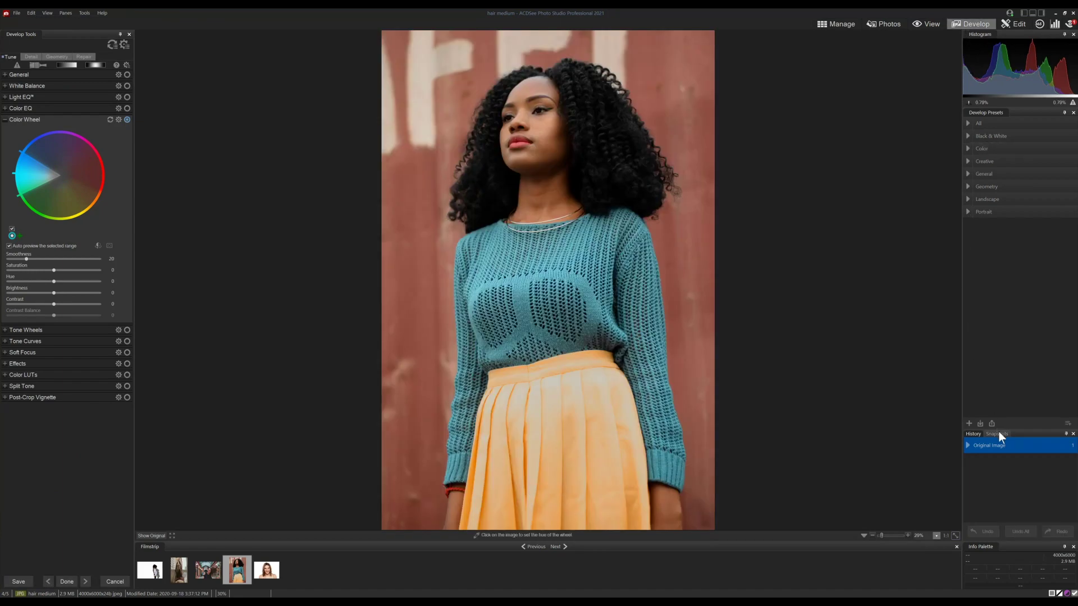
click(997, 434)
click(987, 446)
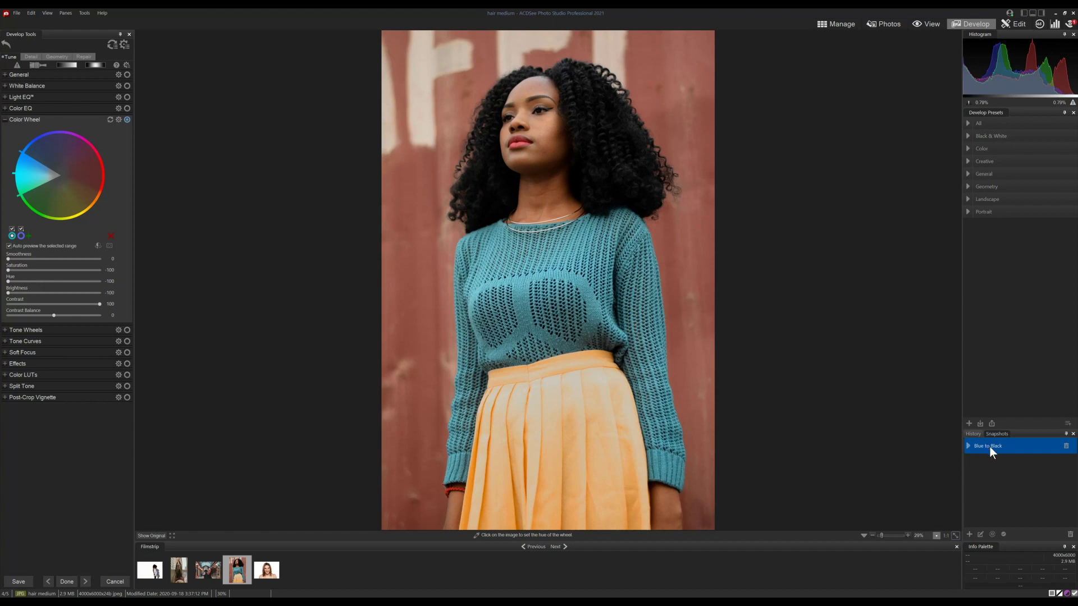
Load the Blue to Black snapshot so the teal sweater turns black again.
double_click(989, 447)
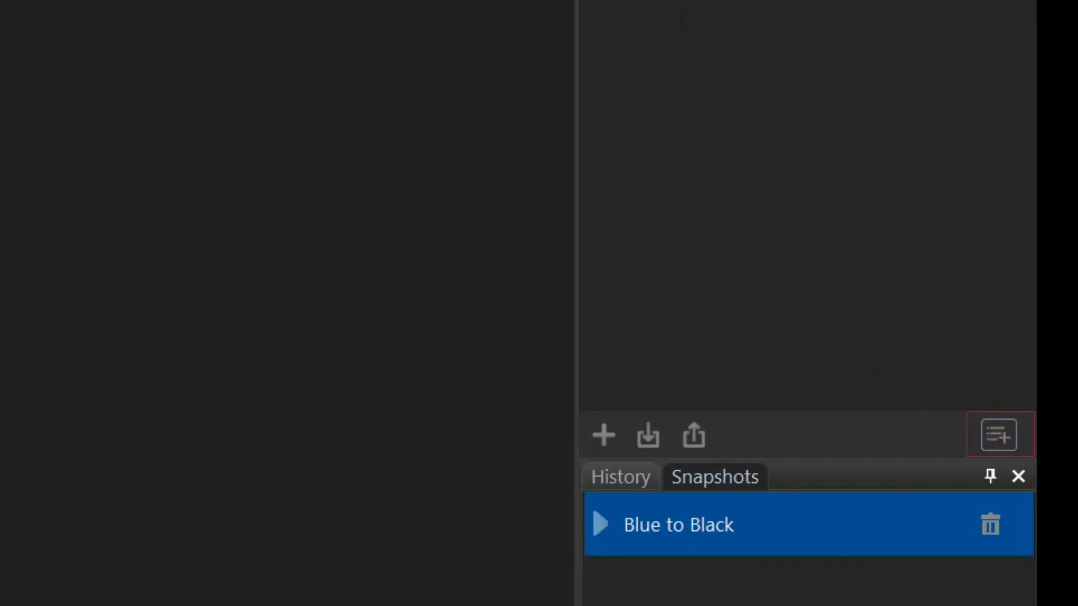
Add a develop preset category named 'Hue Changes' and expand it.
click(999, 435)
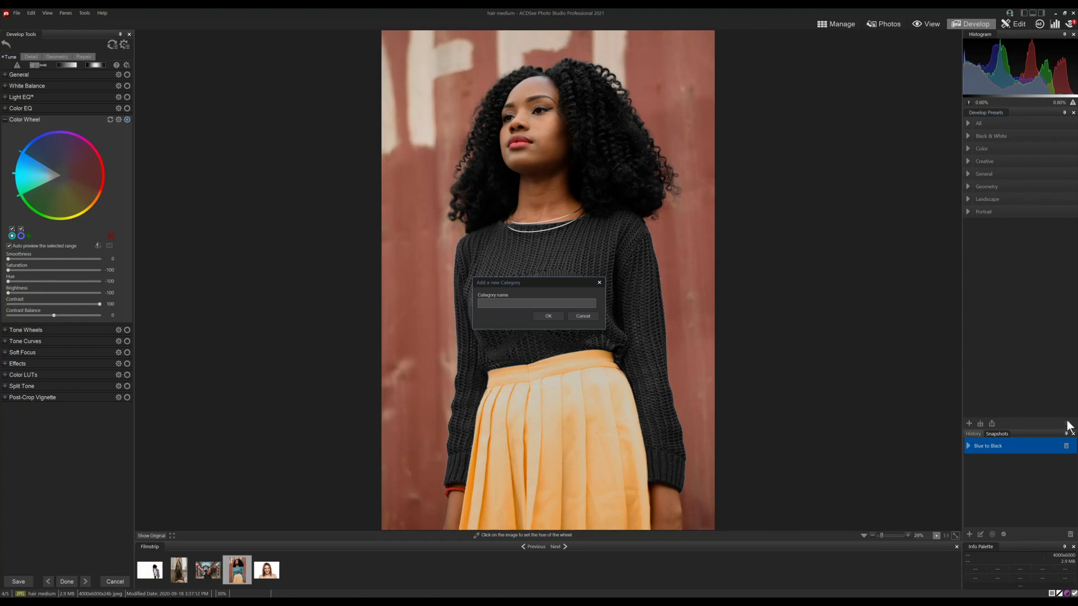
text(Hue Changes)
click(555, 316)
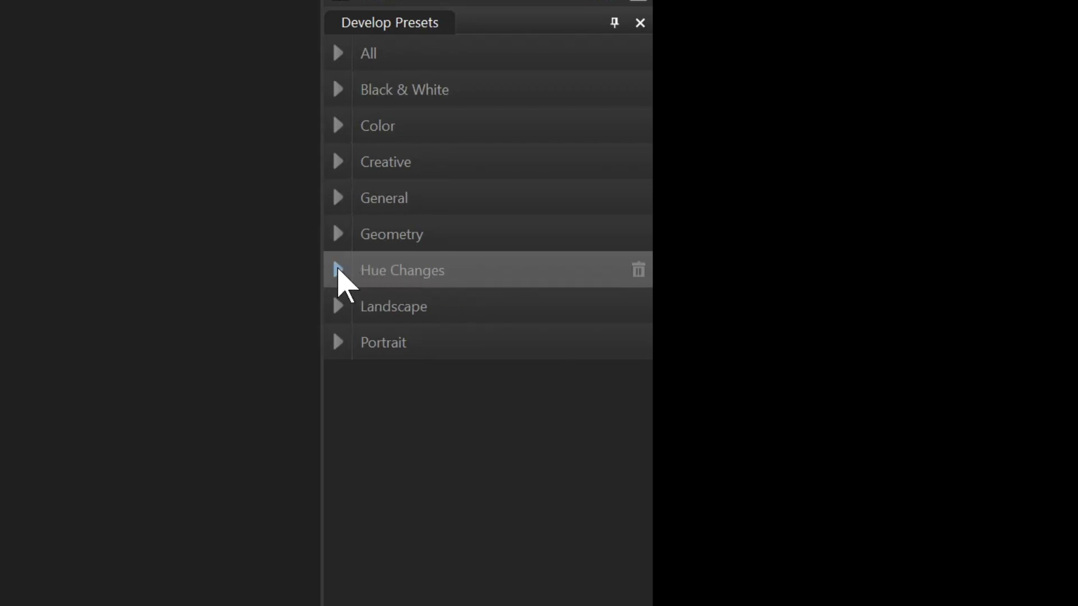
click(338, 270)
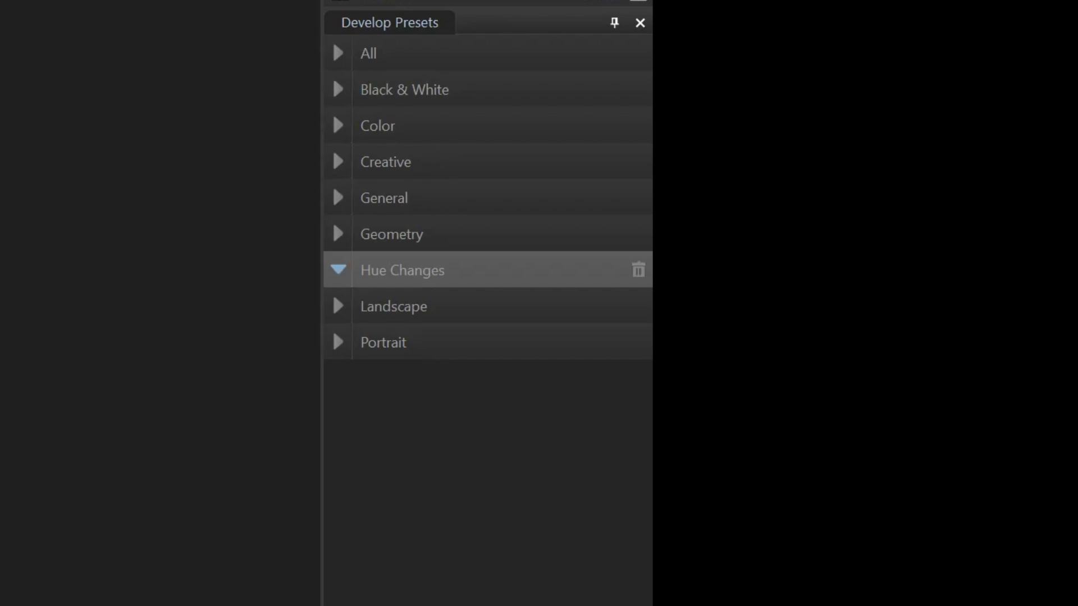
click(338, 270)
click(338, 270)
Create a 'Blue to Black' preset in Hue Changes storing only the Color Wheel settings.
right_click(464, 272)
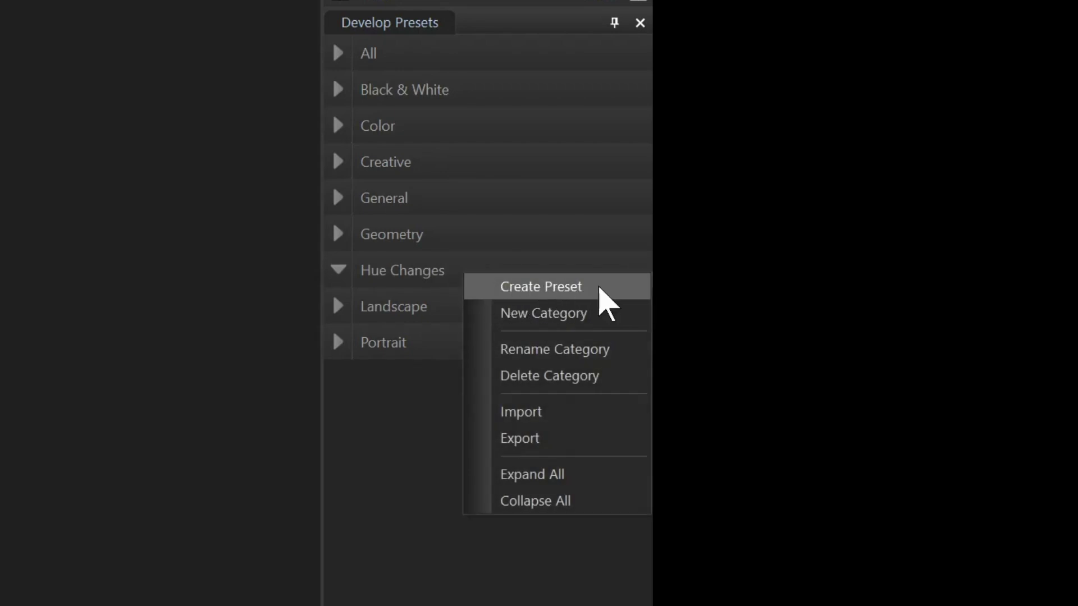
click(600, 287)
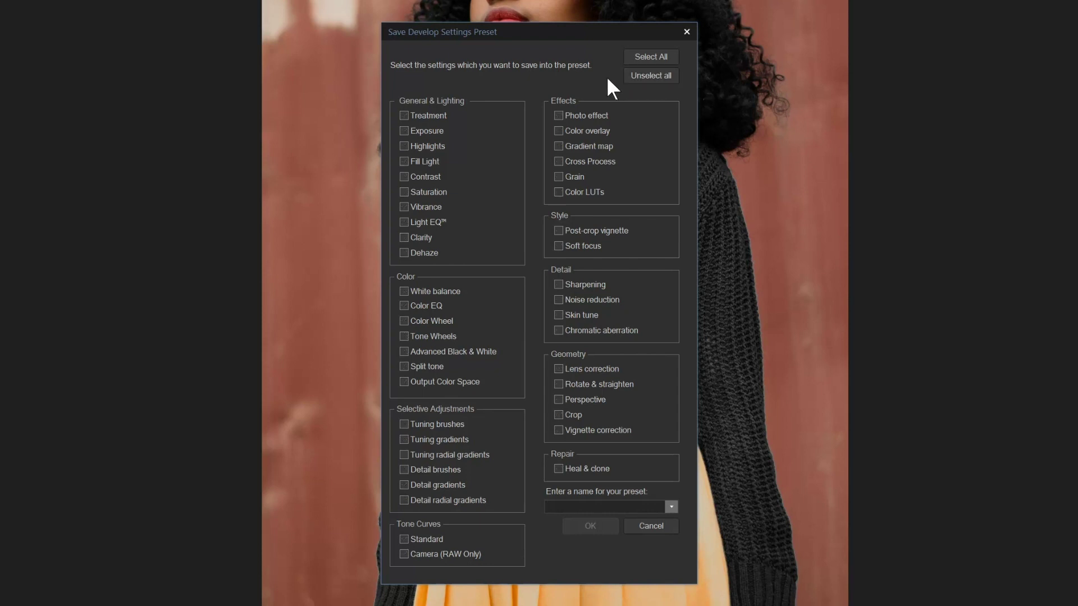
click(403, 321)
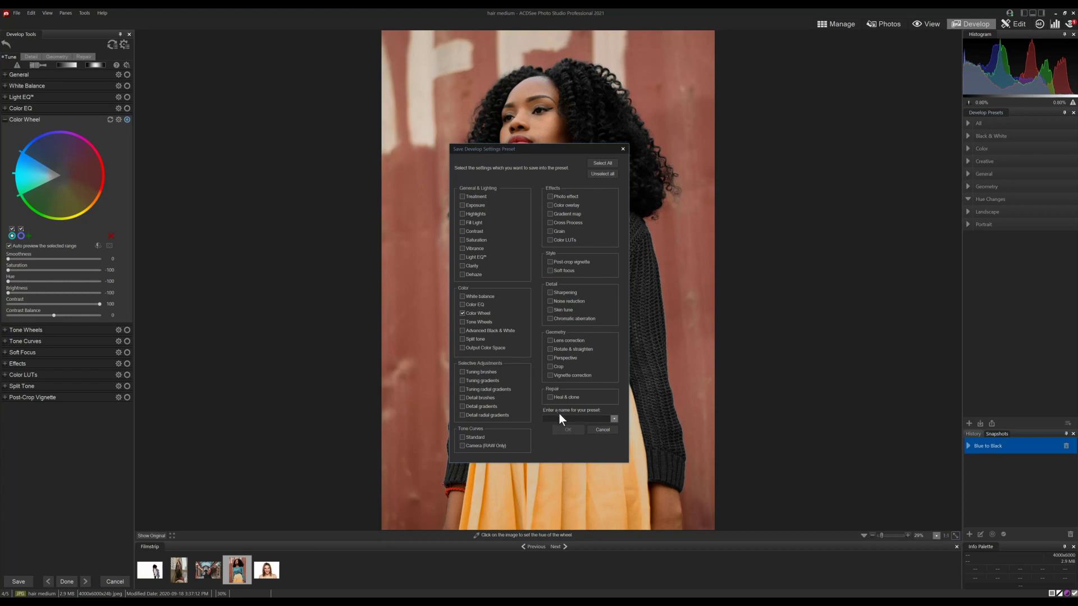
click(564, 418)
text(Blue to Black)
click(568, 430)
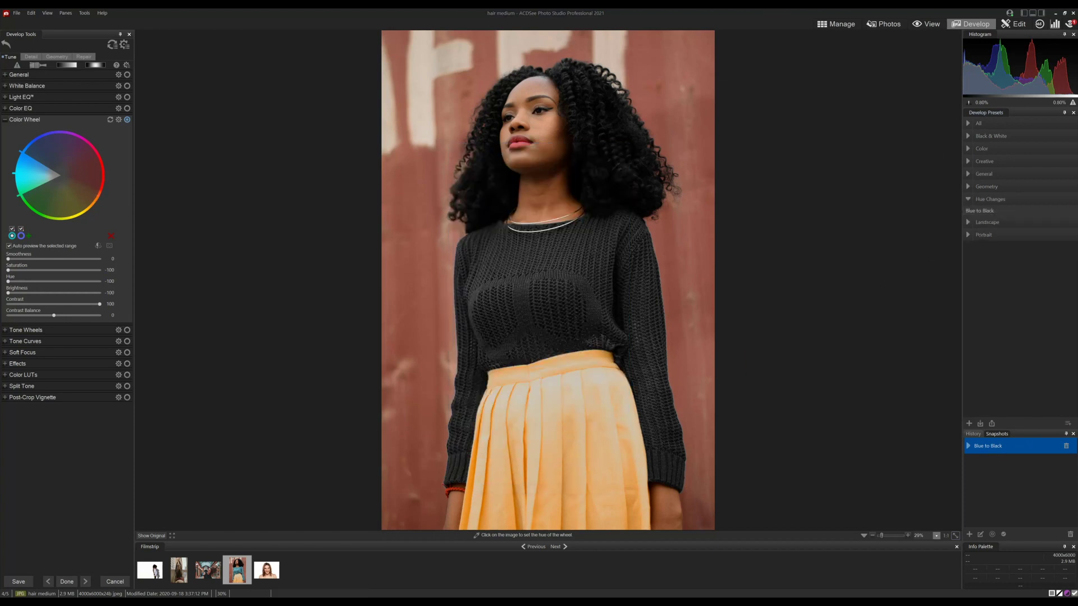
Discard unsaved edits, open Photos 2019 and select the six photos balloon through billowing-train.
click(836, 24)
click(558, 308)
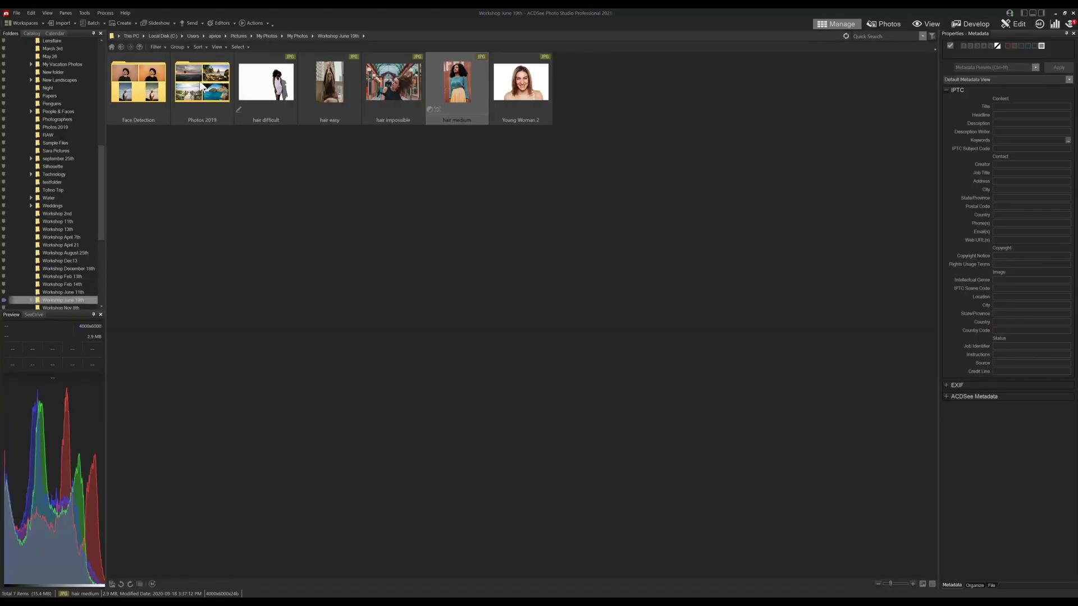
double_click(202, 85)
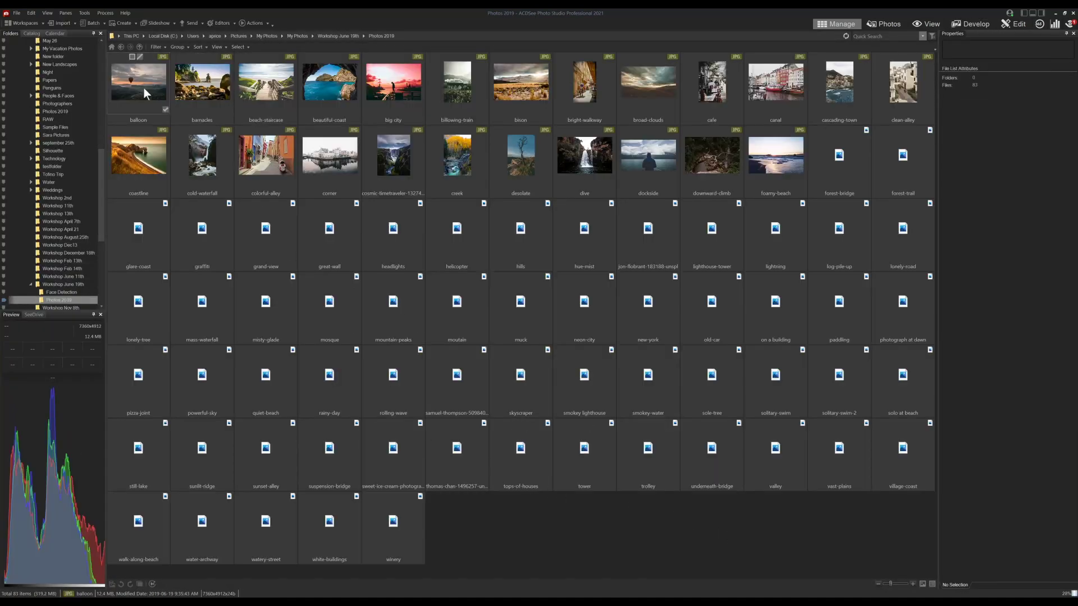
shift+click(468, 74)
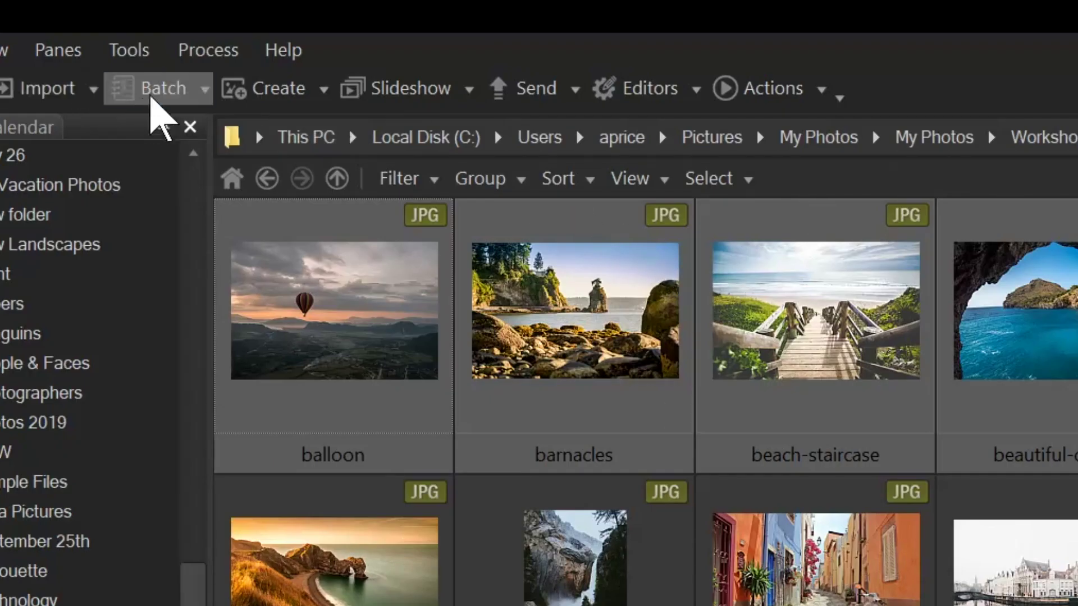
Batch develop the six selected photos with the Blue to Black preset.
click(153, 96)
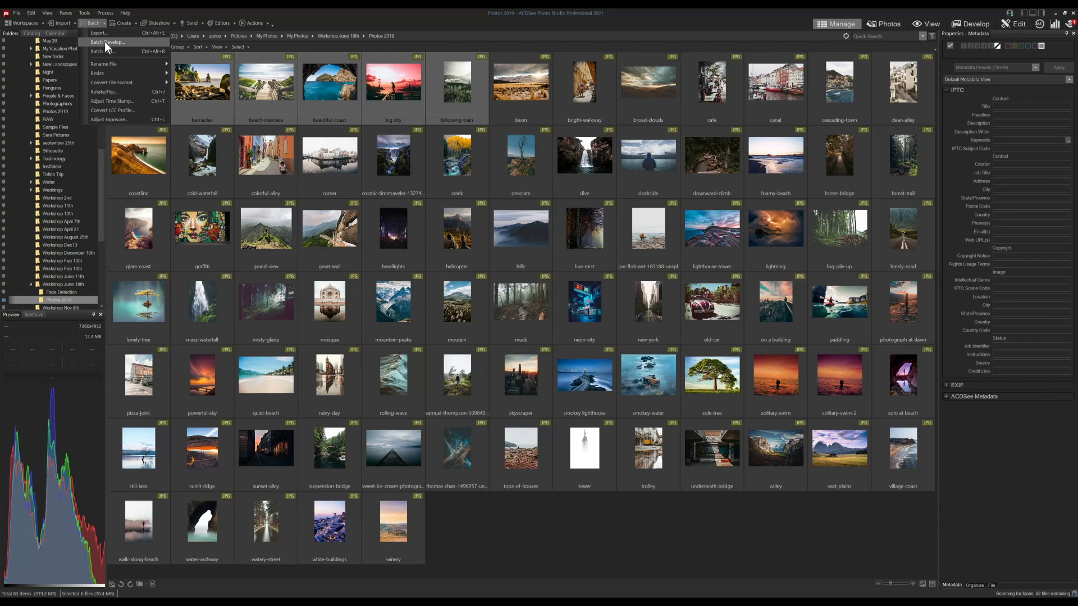
click(106, 42)
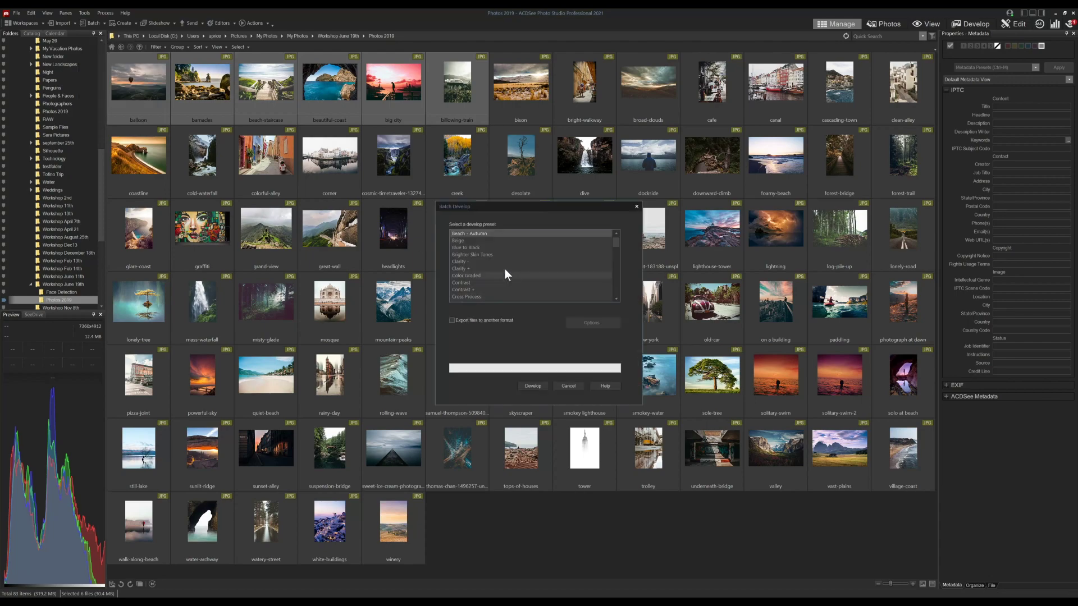
click(471, 248)
click(537, 386)
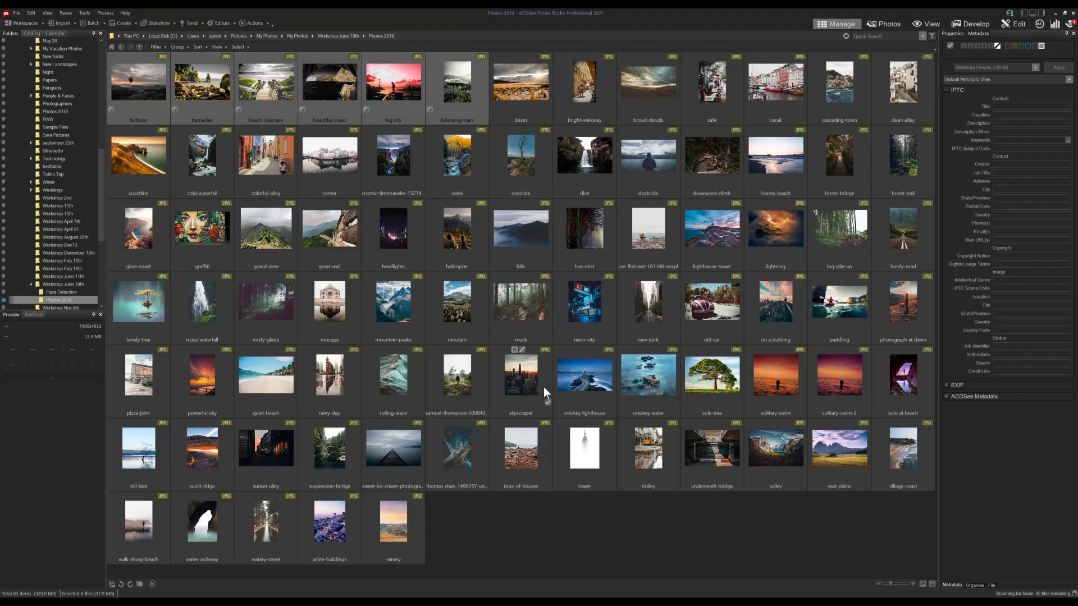
Restore the billowing-train photo to its original, unedited state.
click(462, 90)
right_click(461, 87)
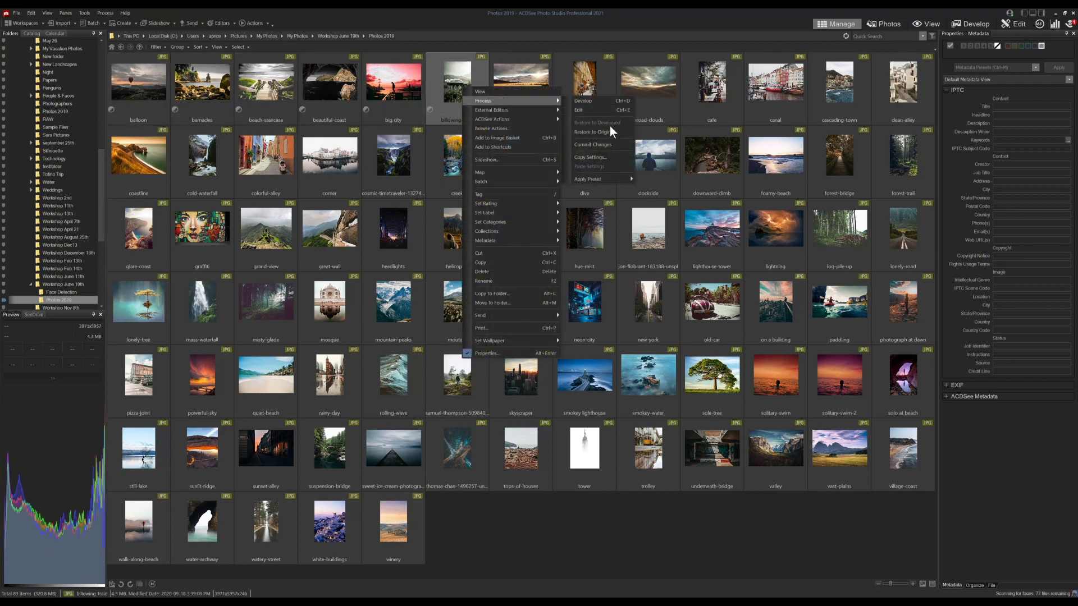
click(605, 131)
click(548, 319)
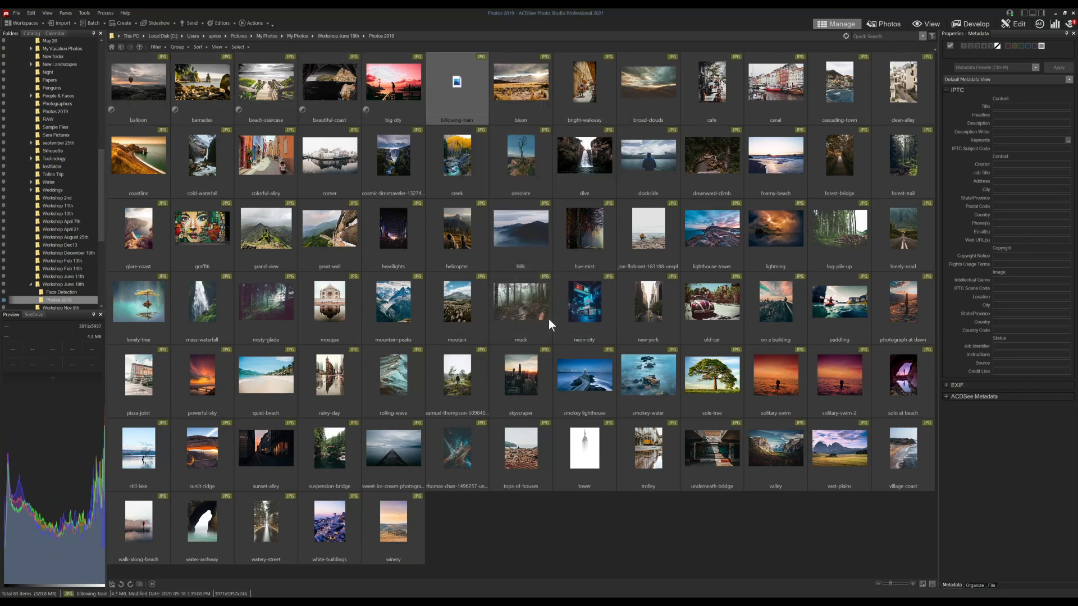
click(392, 96)
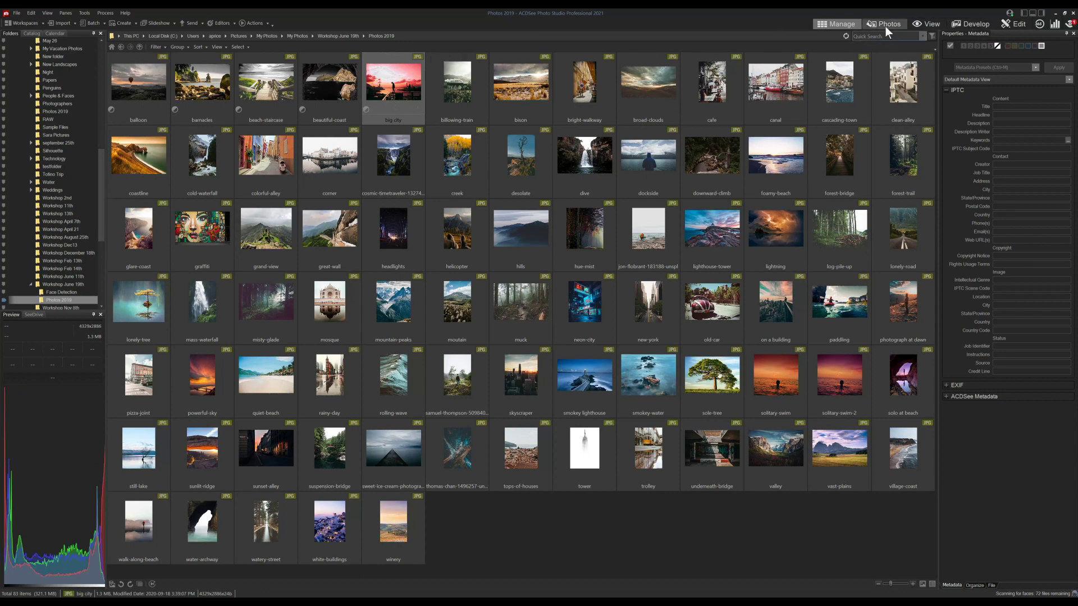
Try a cyan-to-yellow colour wheel sweep on big city, undo it, then select balloon through big city.
click(971, 24)
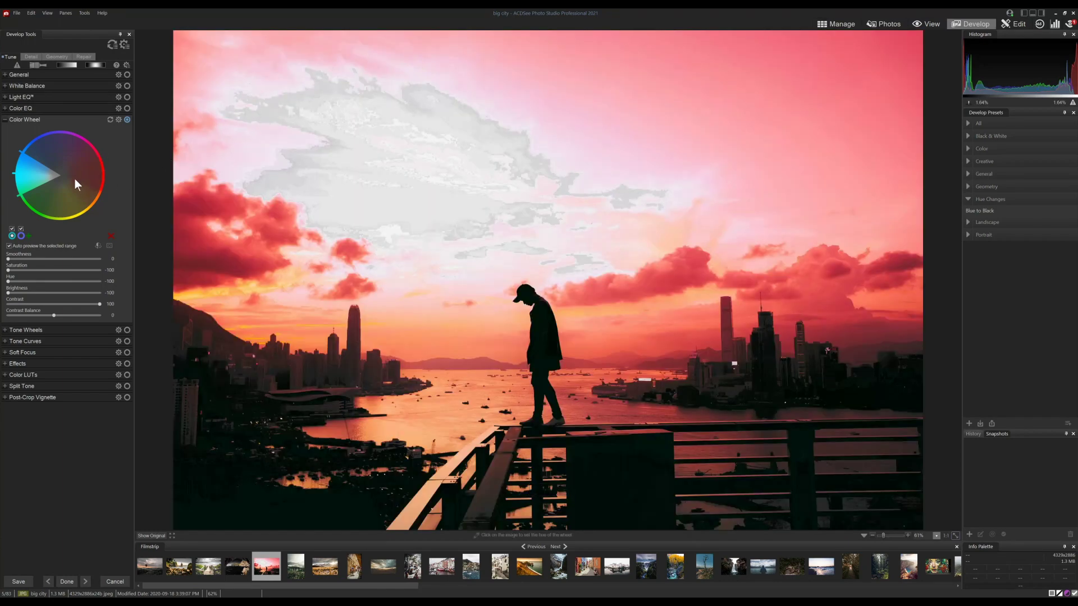
click(37, 169)
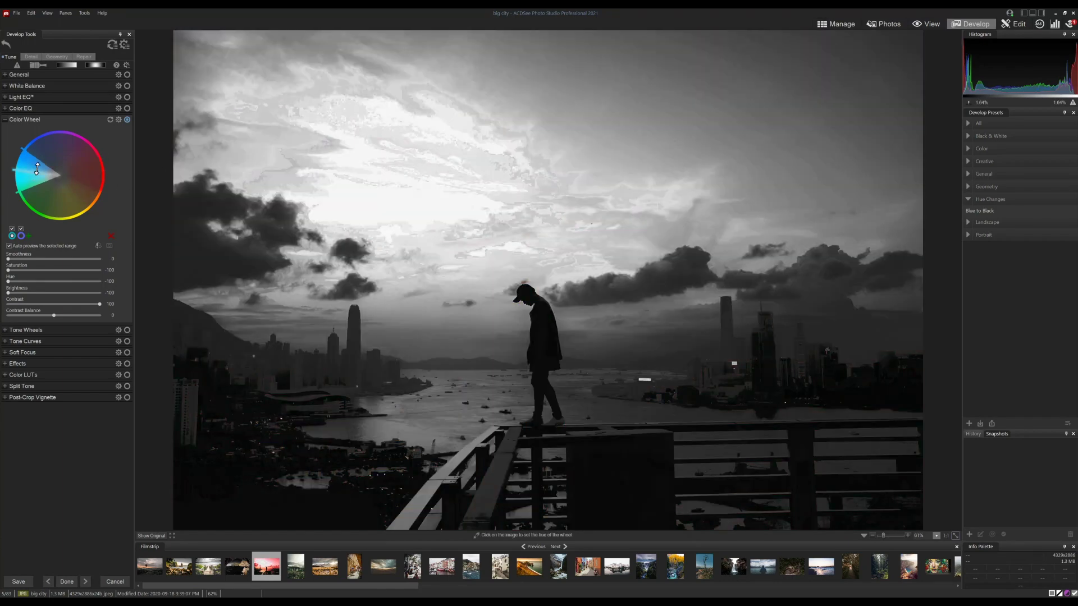
drag(37, 168, 80, 180)
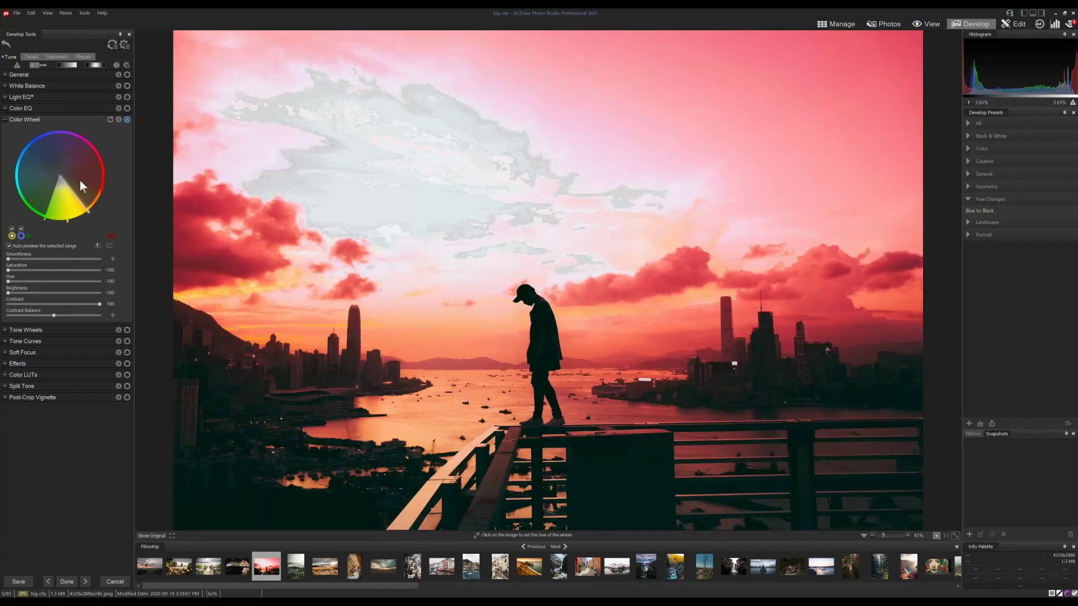
key(ctrl+z)
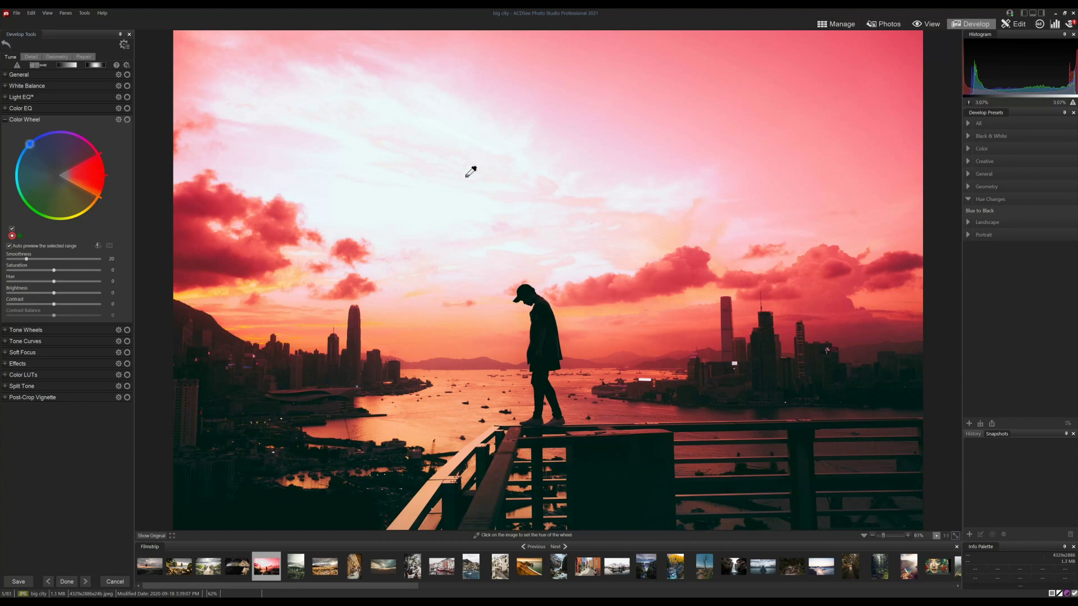
click(829, 25)
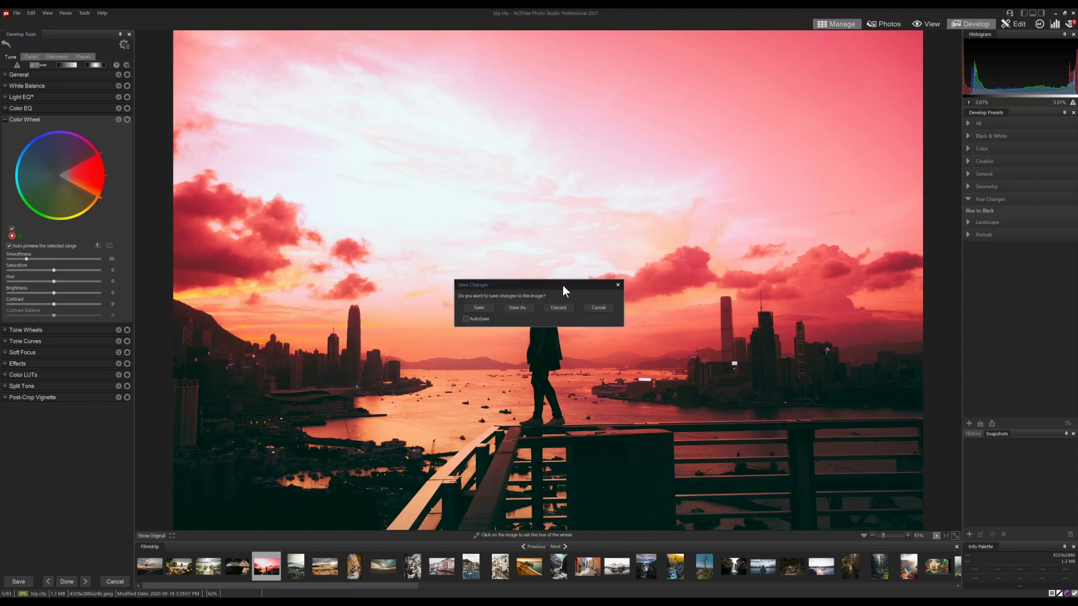
click(558, 307)
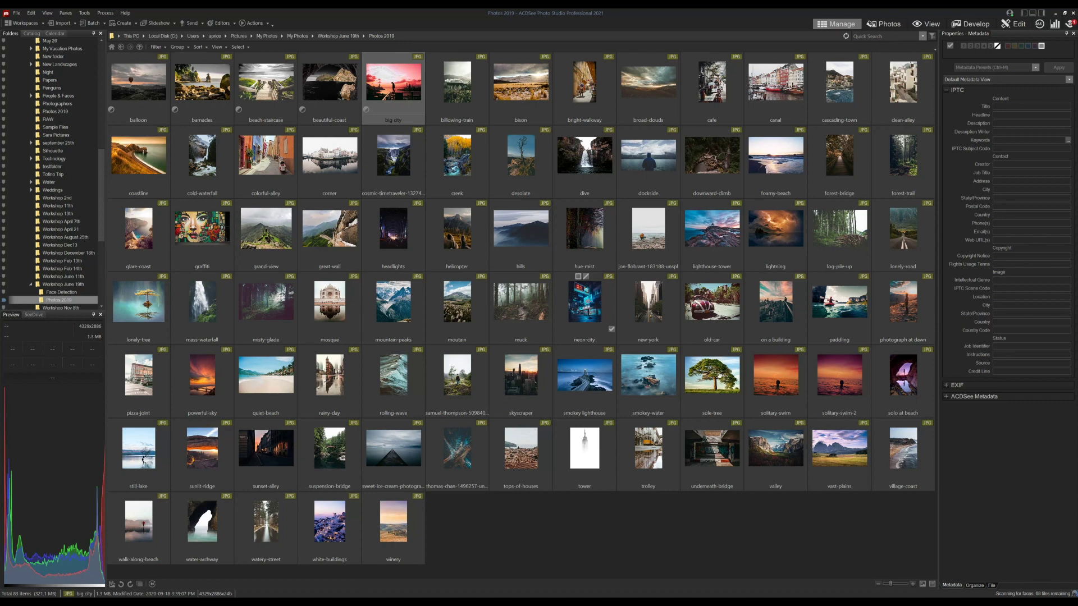
shift+click(138, 83)
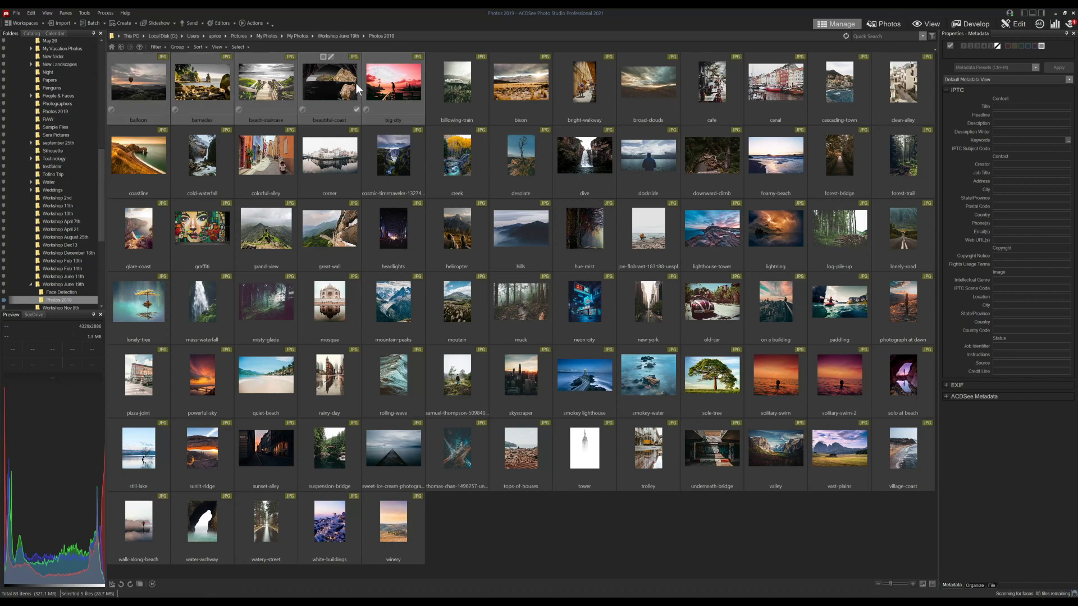